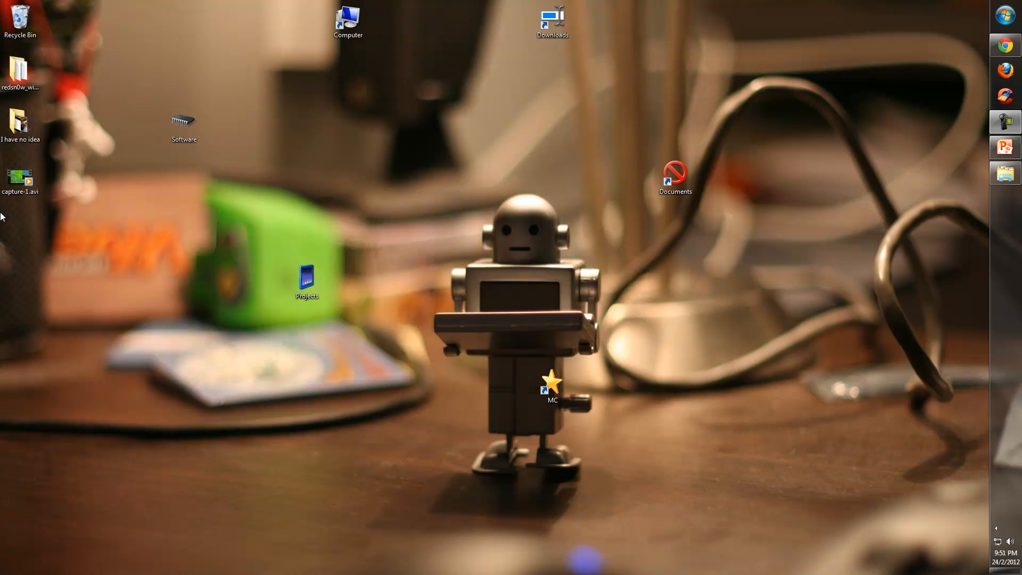
Play capture-1.avi from the desktop in Windows Media Player, then close the player.
double_click(30, 187)
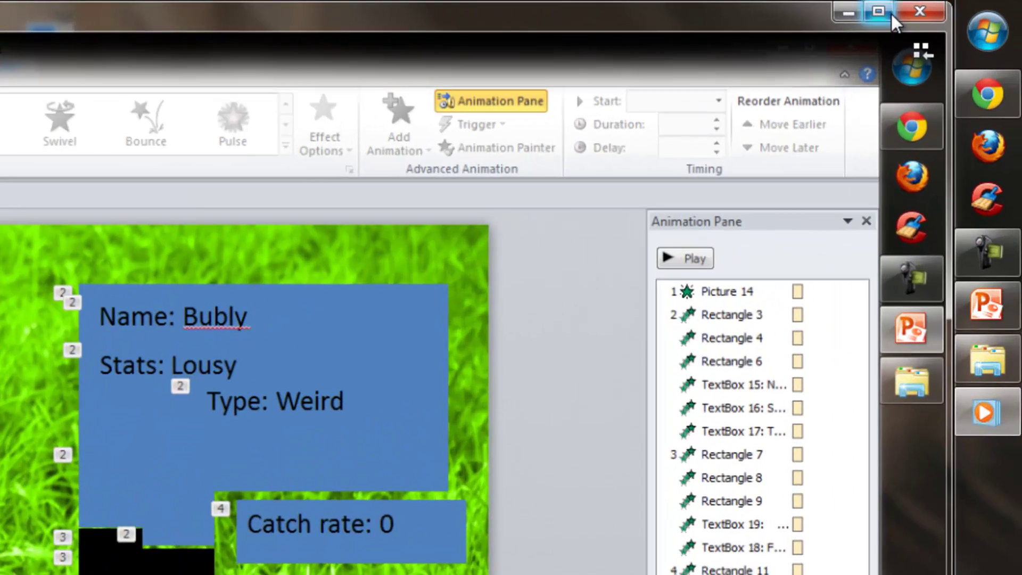
left_click(892, 15)
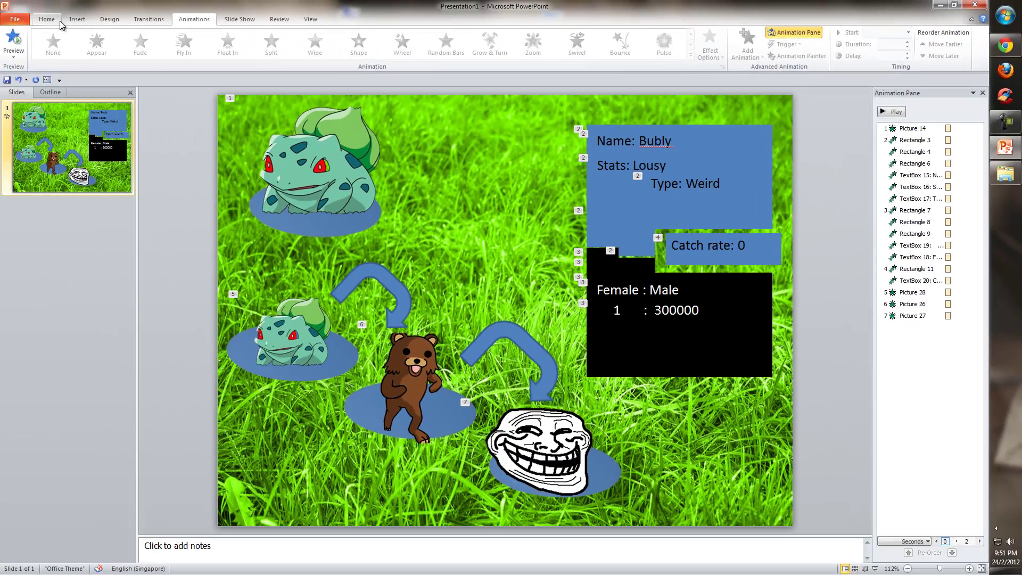
left_click(48, 20)
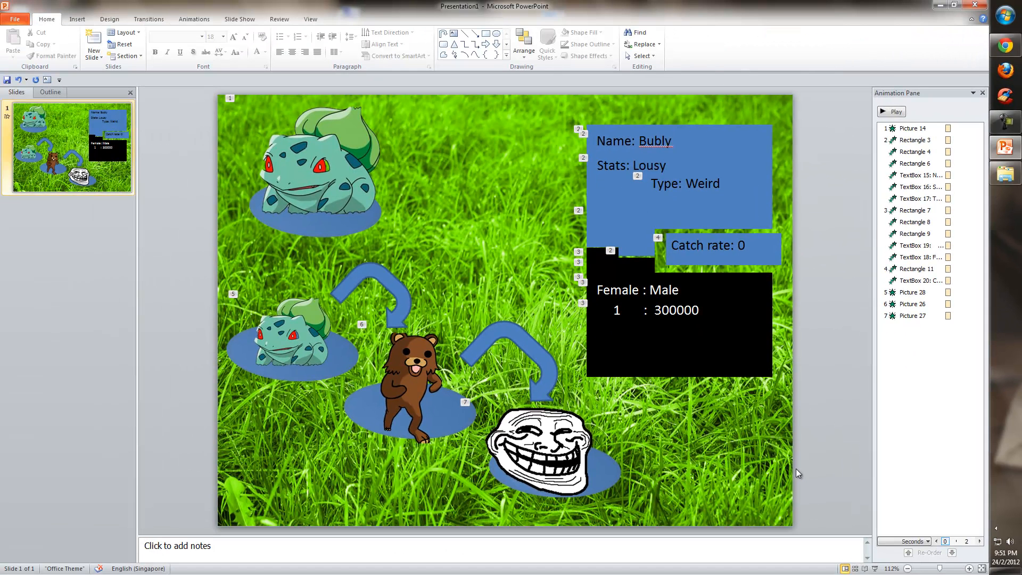
mouse_move(822, 532)
left_mouse_down()
mouse_move(715, 462)
mouse_move(777, 430)
left_mouse_up()
left_click(727, 181)
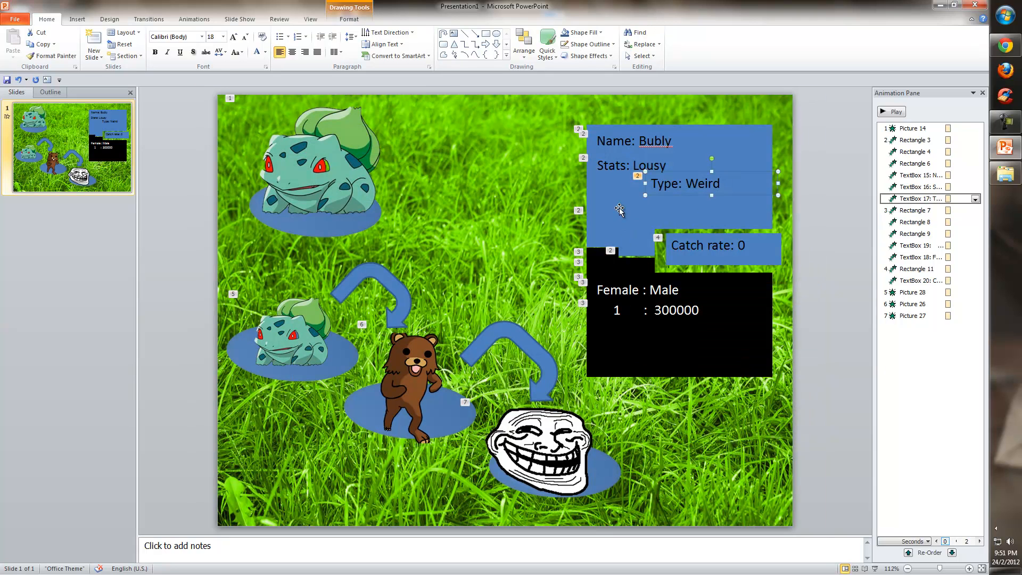
left_click(787, 189)
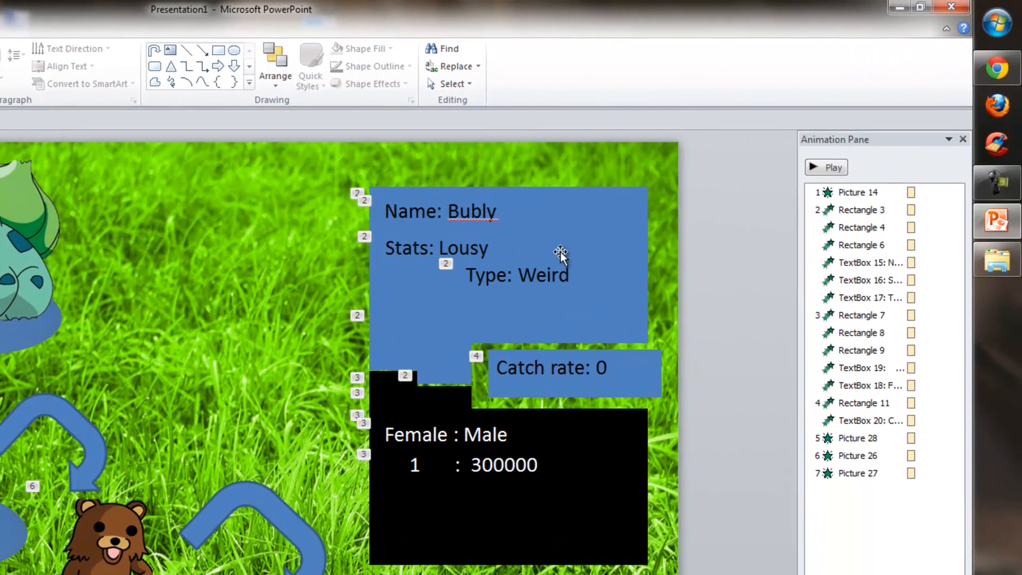
left_click(574, 234)
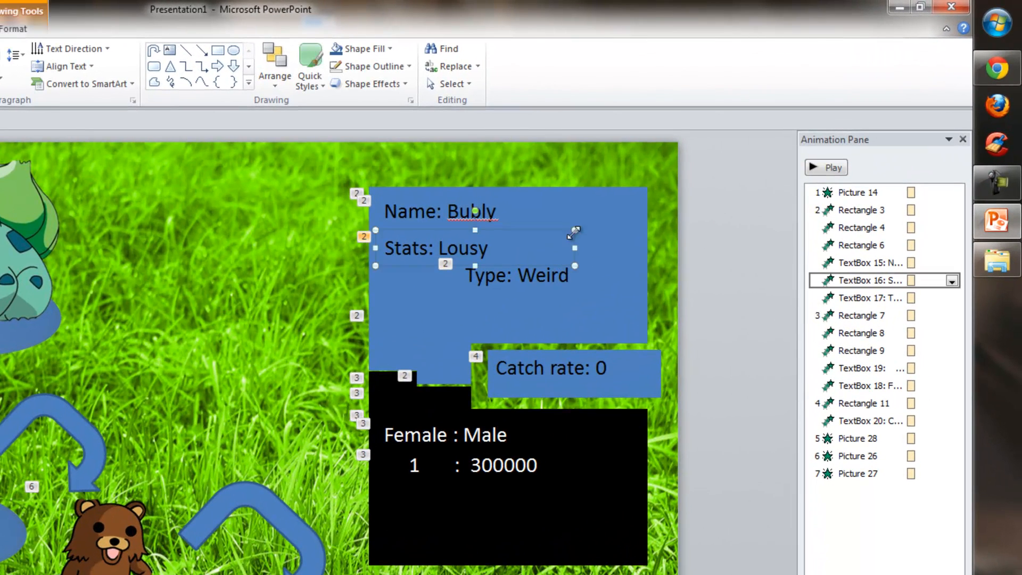
left_click(635, 275)
left_click(632, 240)
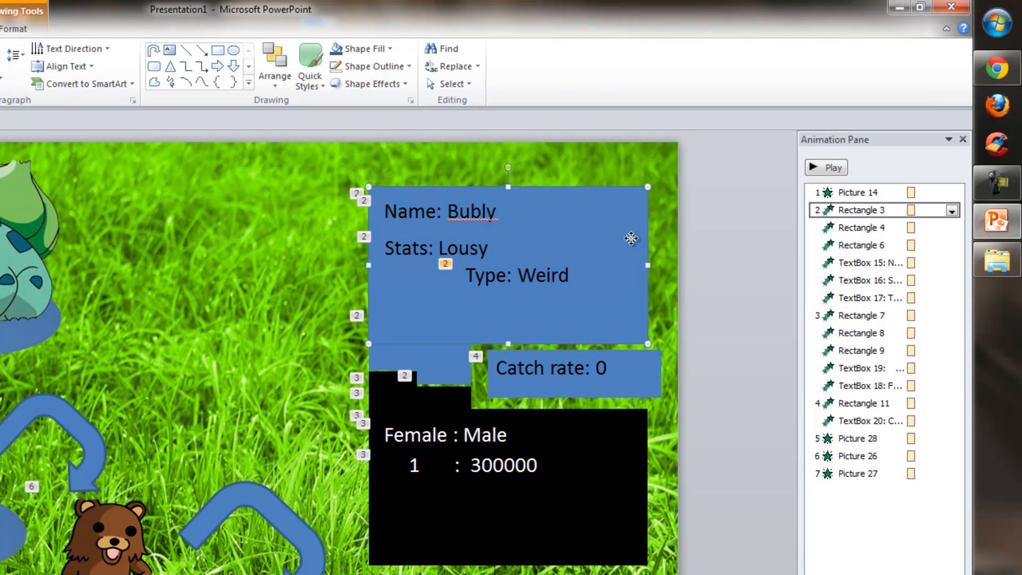
left_click(412, 345)
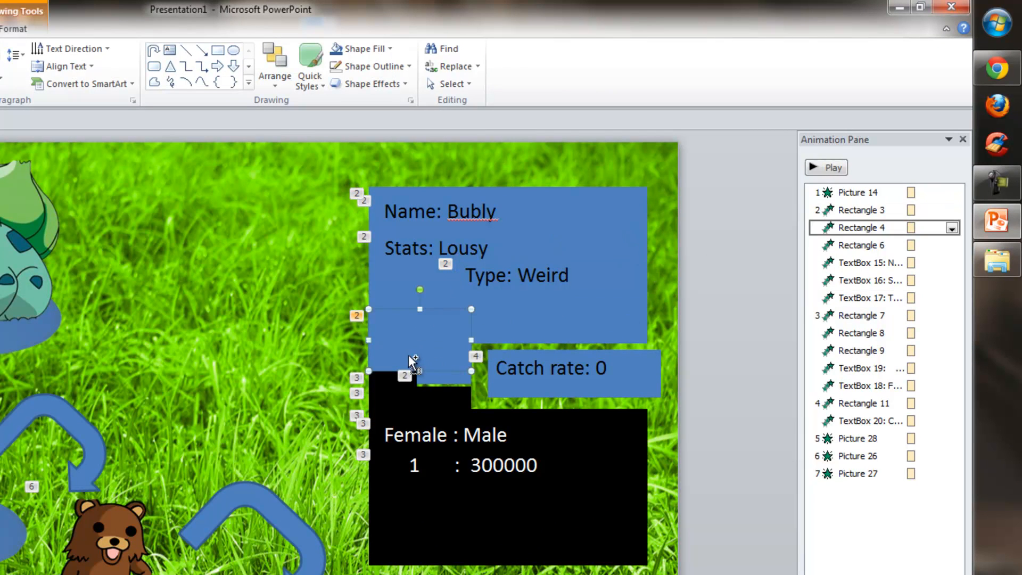
left_click(448, 374, "shift")
left_click(626, 336, "shift")
left_click(734, 348)
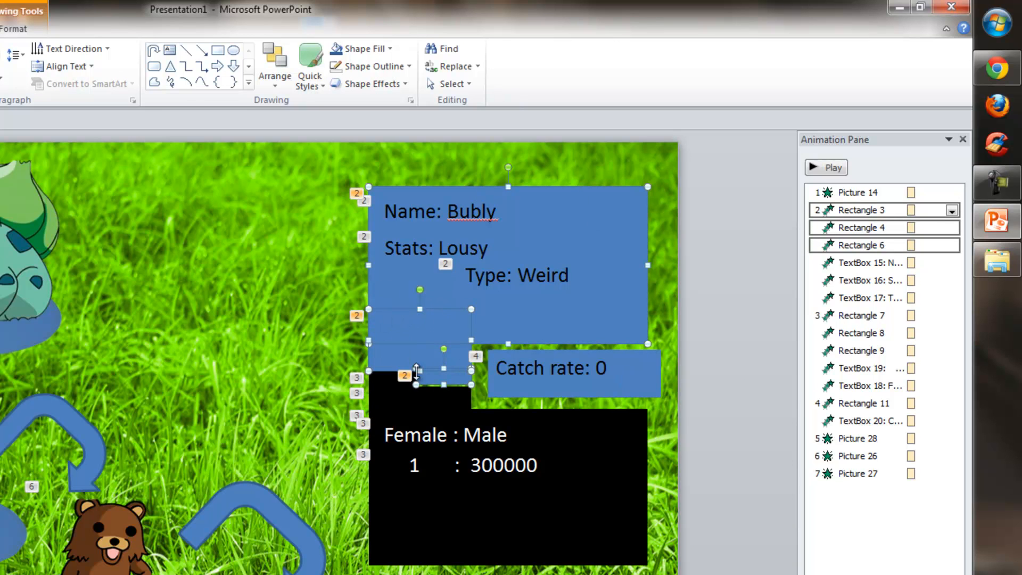
left_click(753, 369)
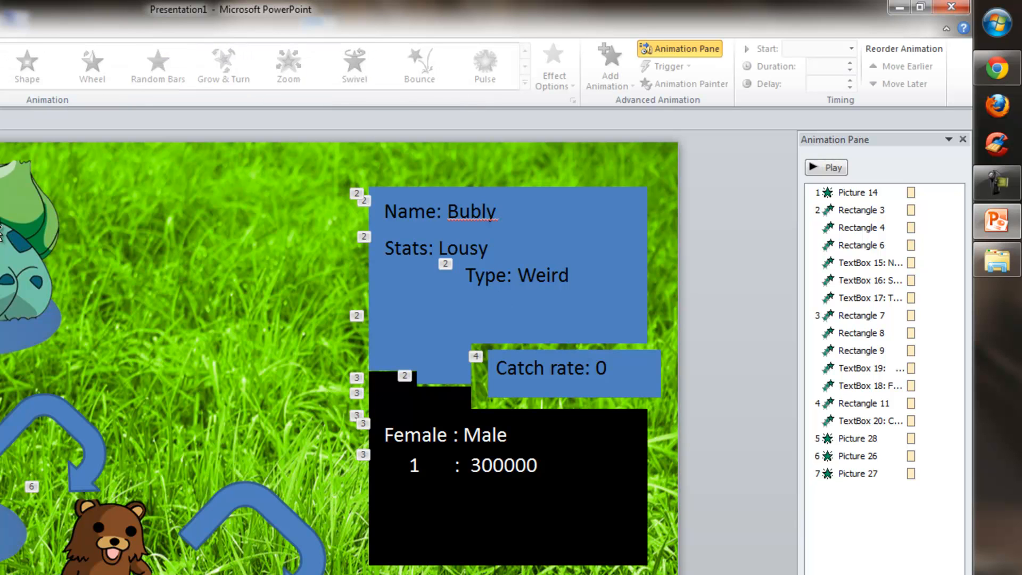
Select the info box's smaller rectangles and three text boxes with their Animation Pane entries.
left_click(857, 192)
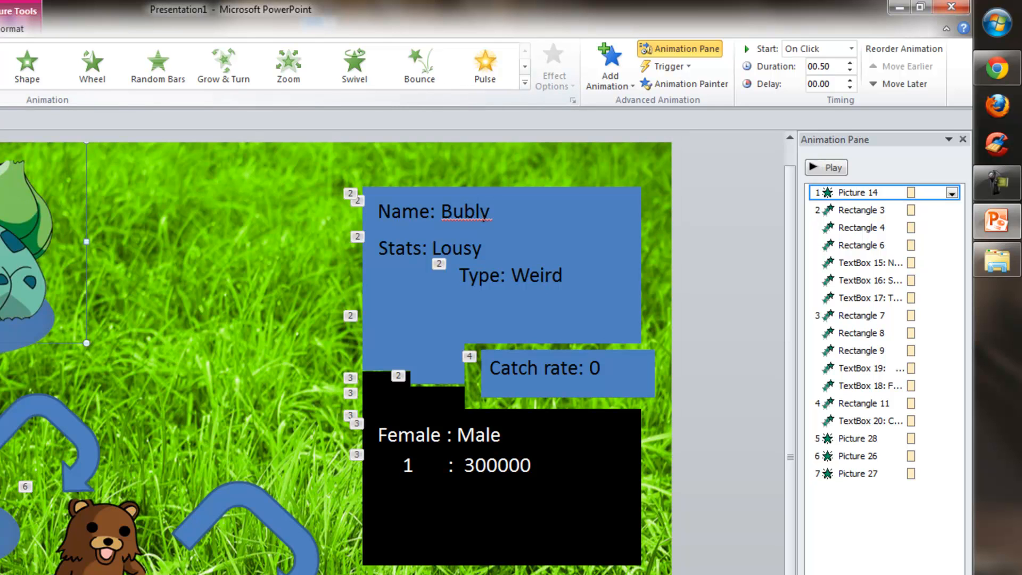
left_click(822, 210)
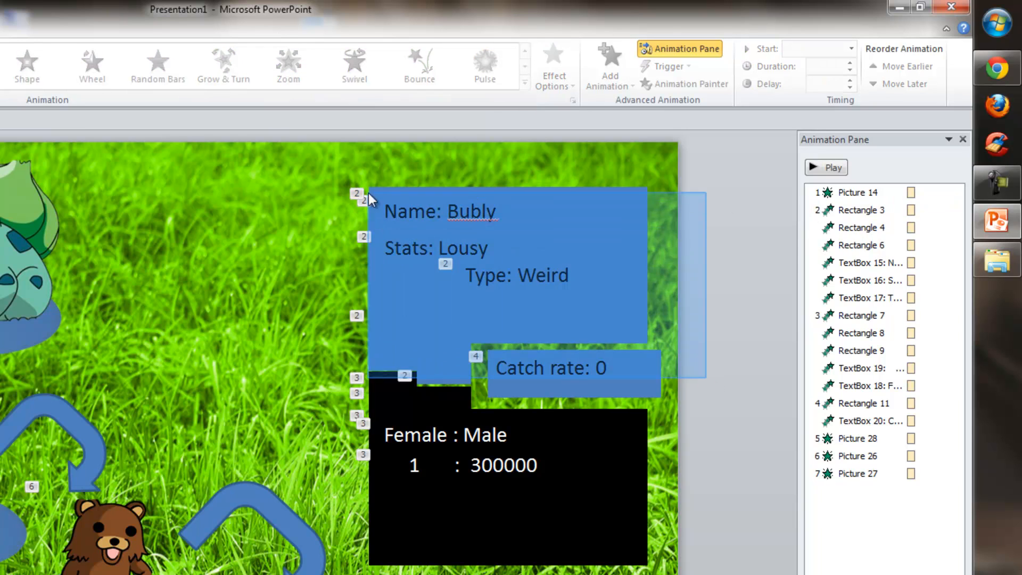
left_click_drag(706, 192, 366, 376)
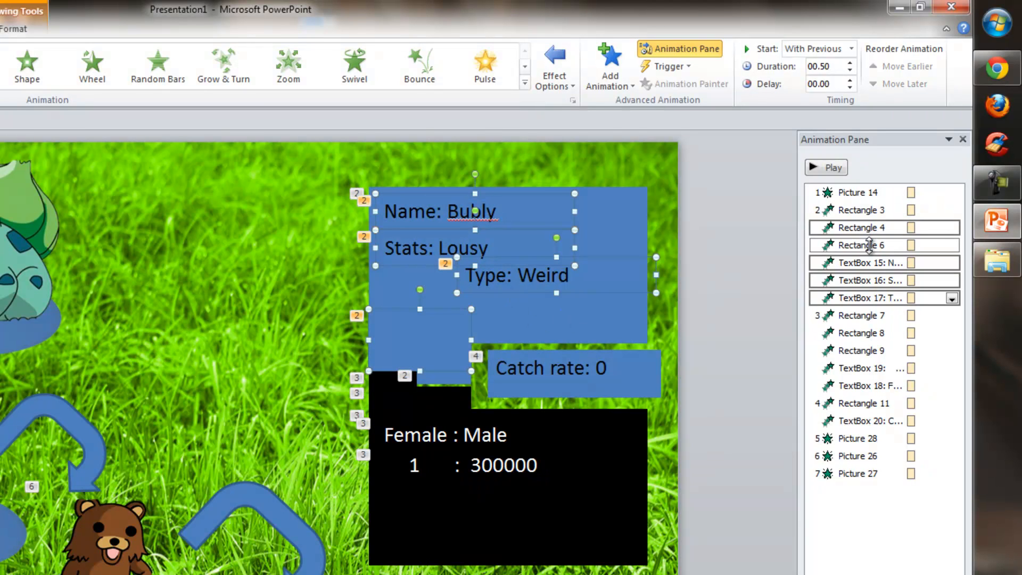
left_click_drag(870, 248, 835, 276)
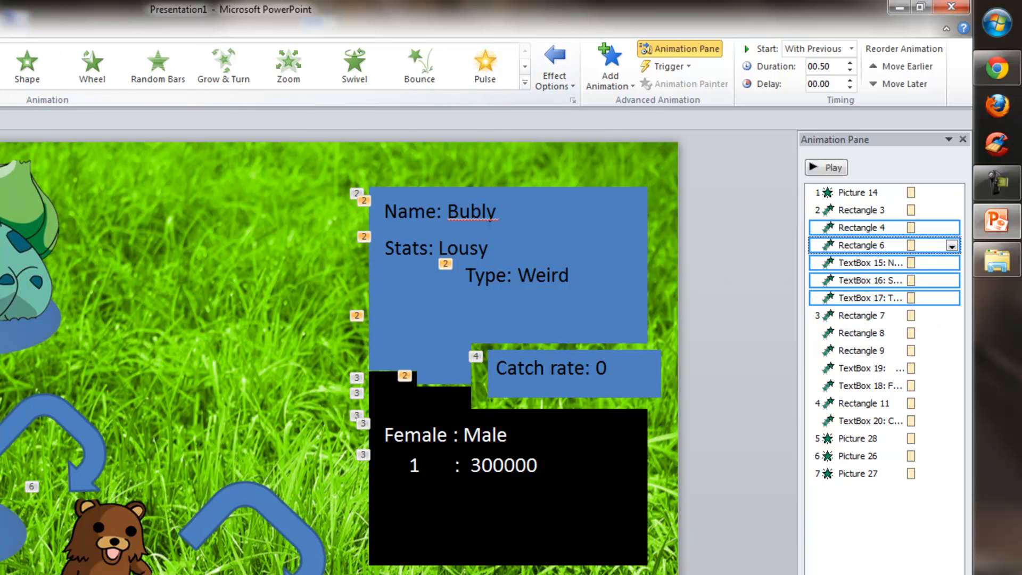
Re-apply the entrance effect and set Effect Options direction to From Bottom.
left_click(540, 92)
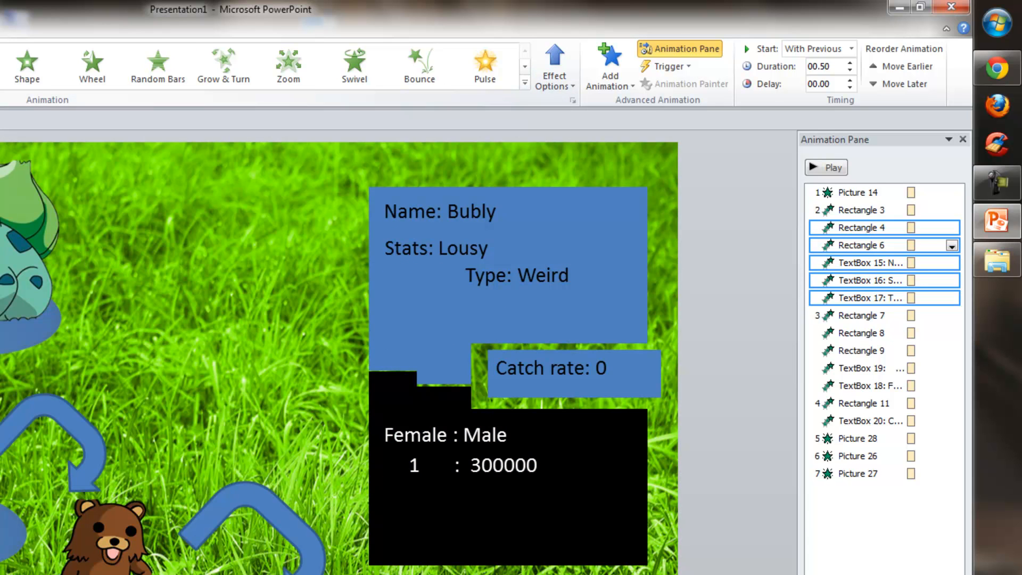
left_click(540, 93)
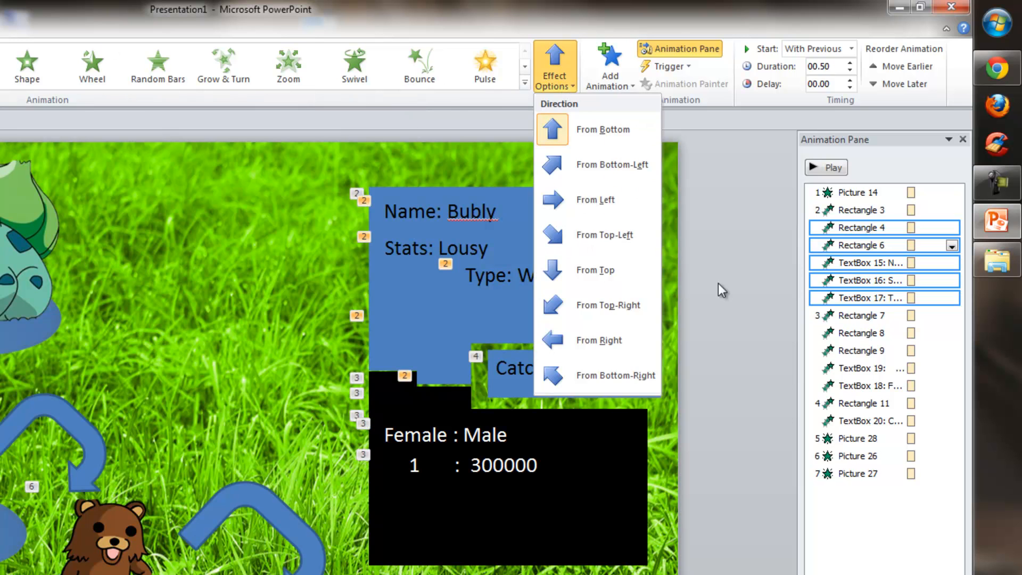
left_click(730, 304)
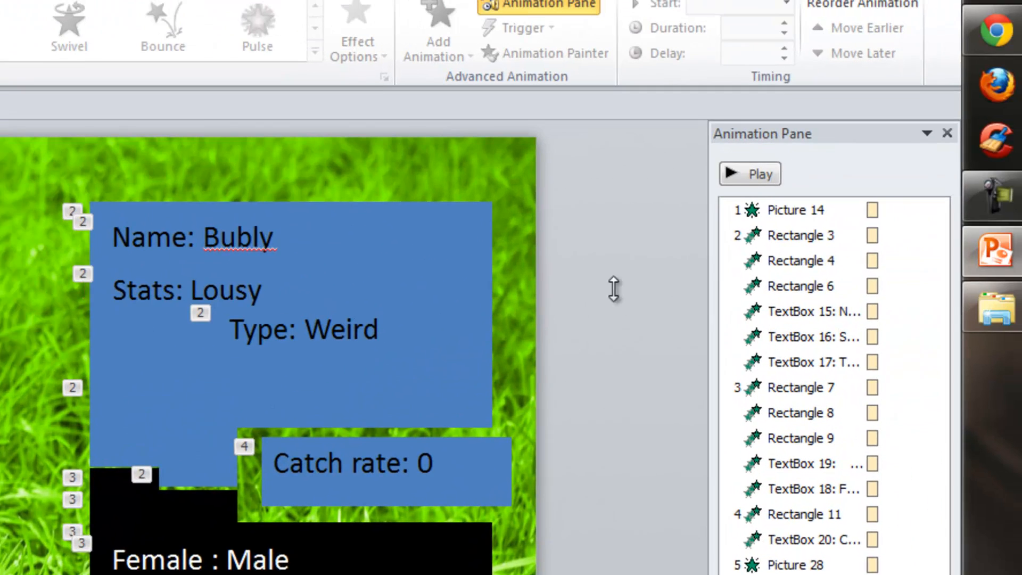
Launch Camtasia Recorder from the Start menu search for 'camtas'.
key("super")
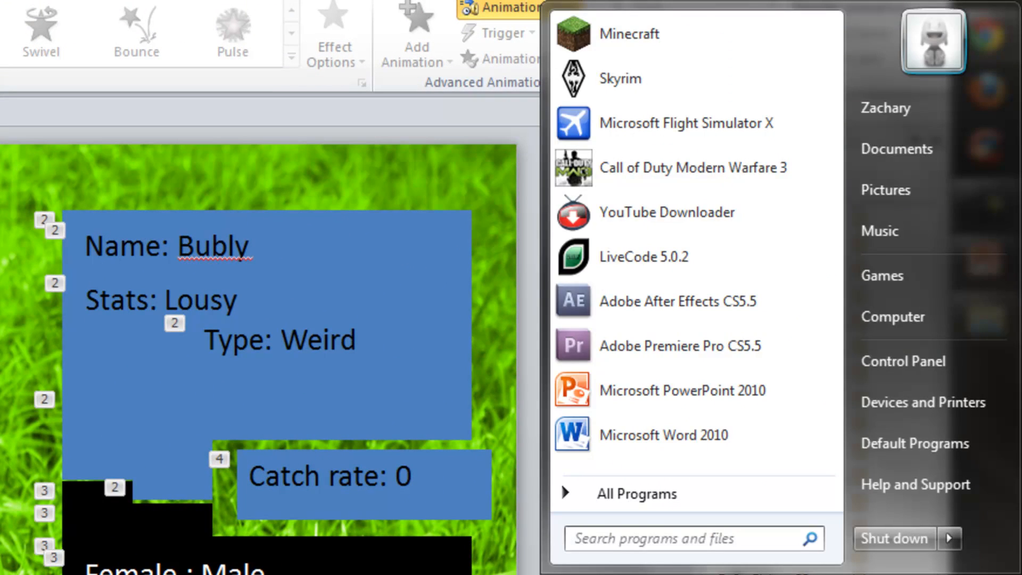
type("camtas")
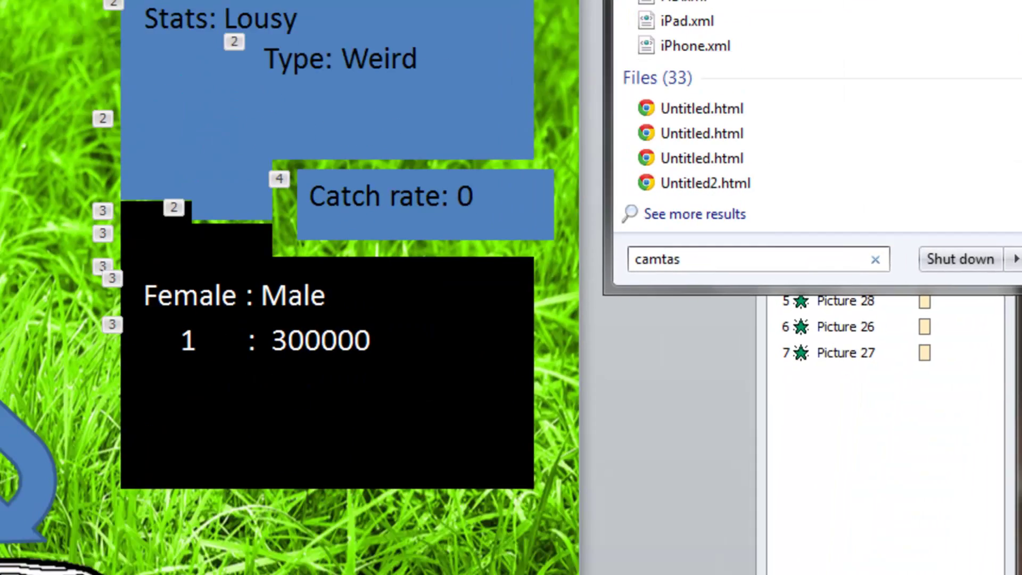
left_click(664, 124)
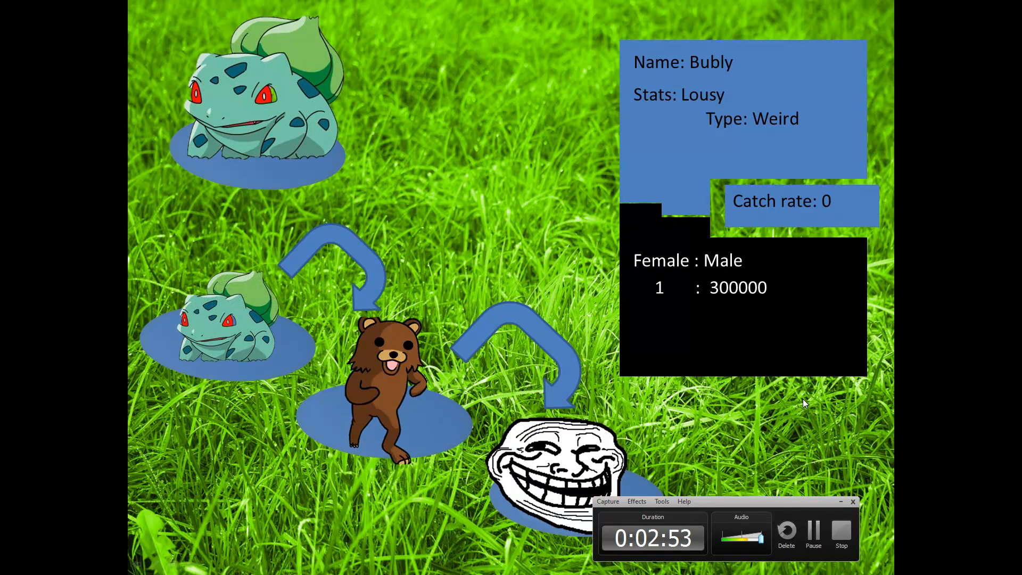
End the slideshow, reach the desktop and drag the capture-1.avi icon aside.
key("Escape")
left_click(945, 5)
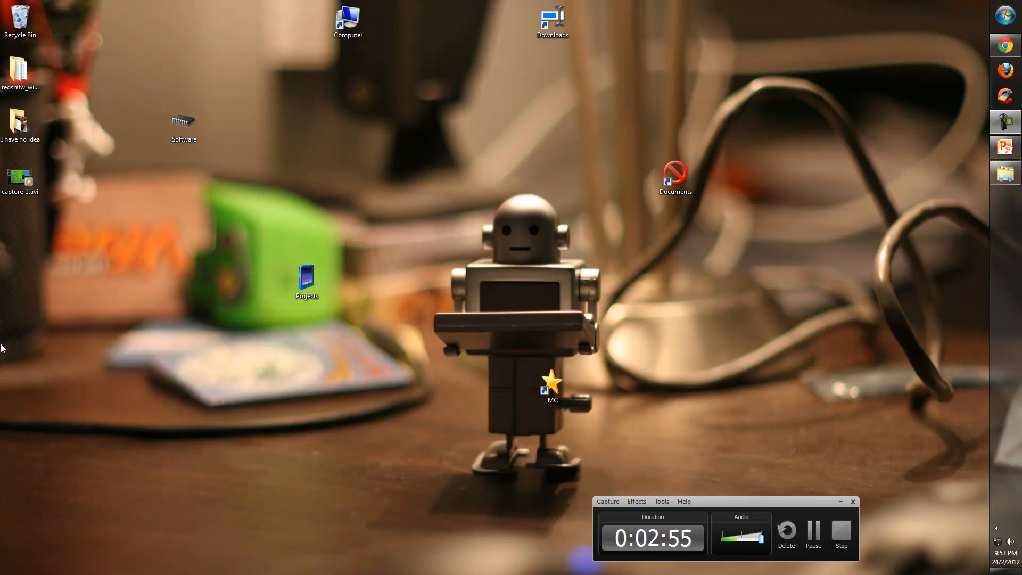
left_click_drag(19, 172, 141, 281)
mouse_move(118, 218)
left_mouse_down()
mouse_move(131, 282)
mouse_move(179, 335)
left_mouse_up()
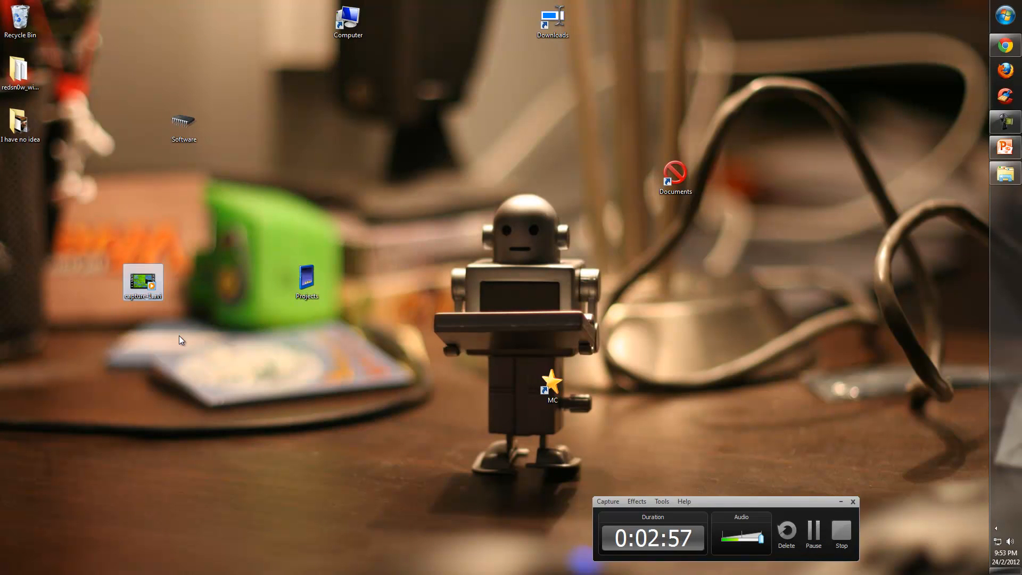
left_click(179, 336)
Launch Camtasia Studio from the Start menu and move capture-1.avi into the left icon column.
left_click(1004, 16)
type("cam")
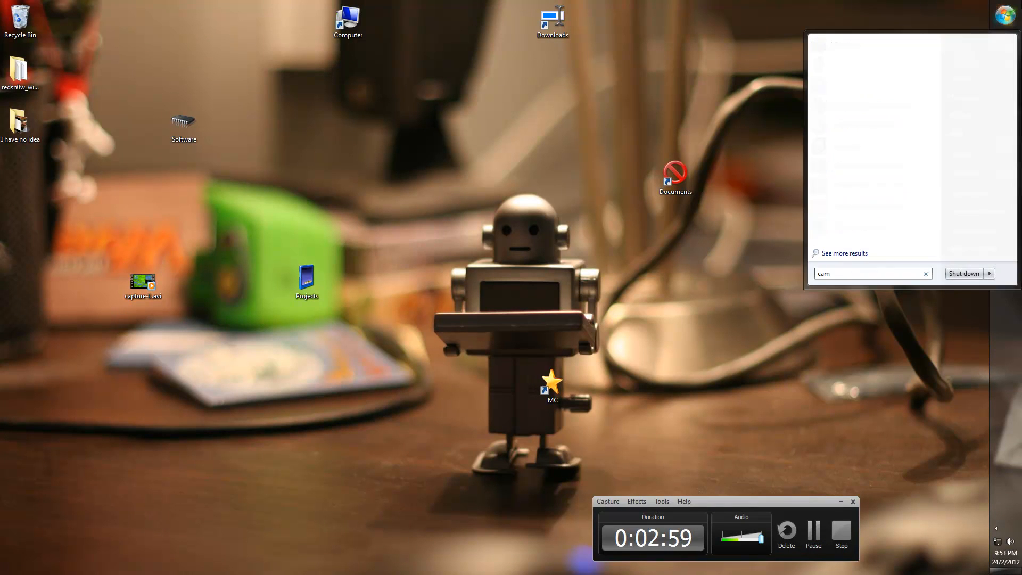
type("ta")
left_click(849, 96)
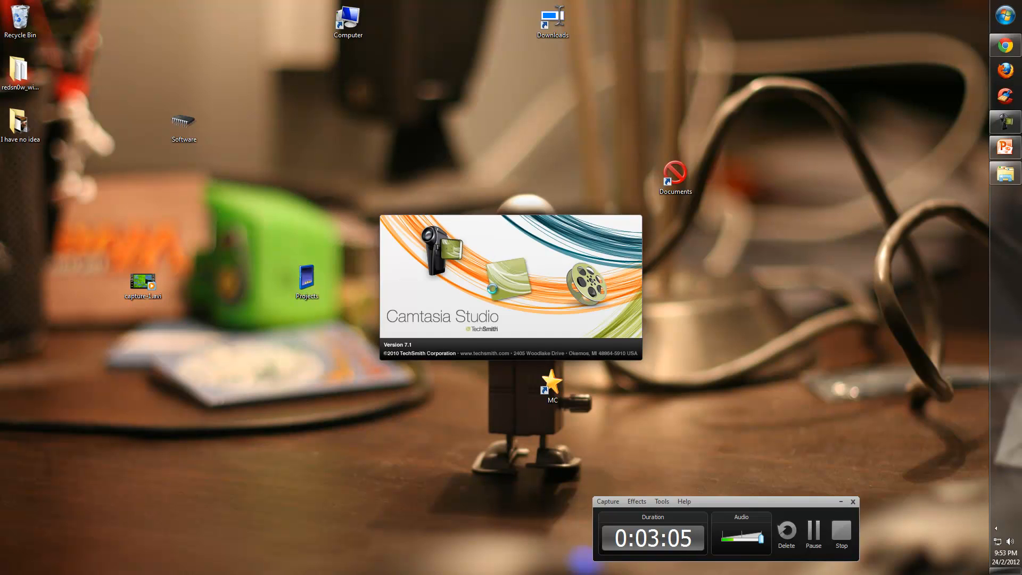
left_click_drag(142, 281, 23, 182)
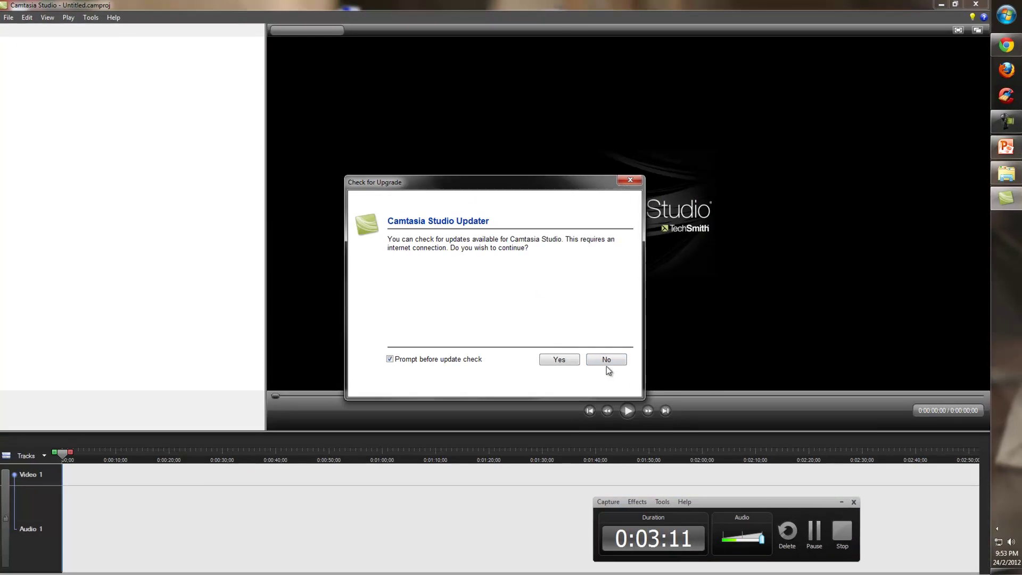
Dismiss the upgrade check and welcome screen, then add capture-1.avi to the Clip Bin.
left_click(607, 359)
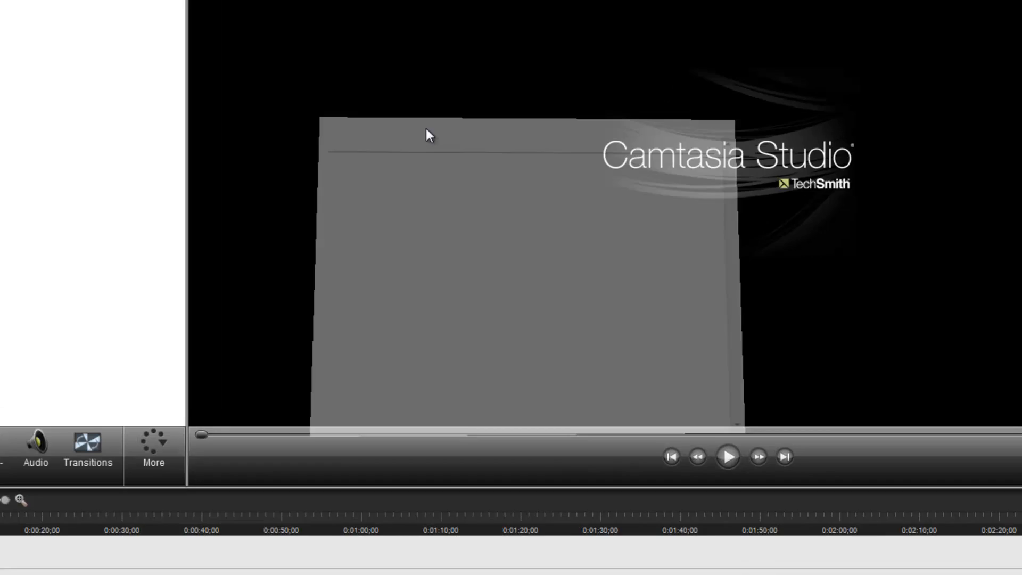
left_click(818, 435)
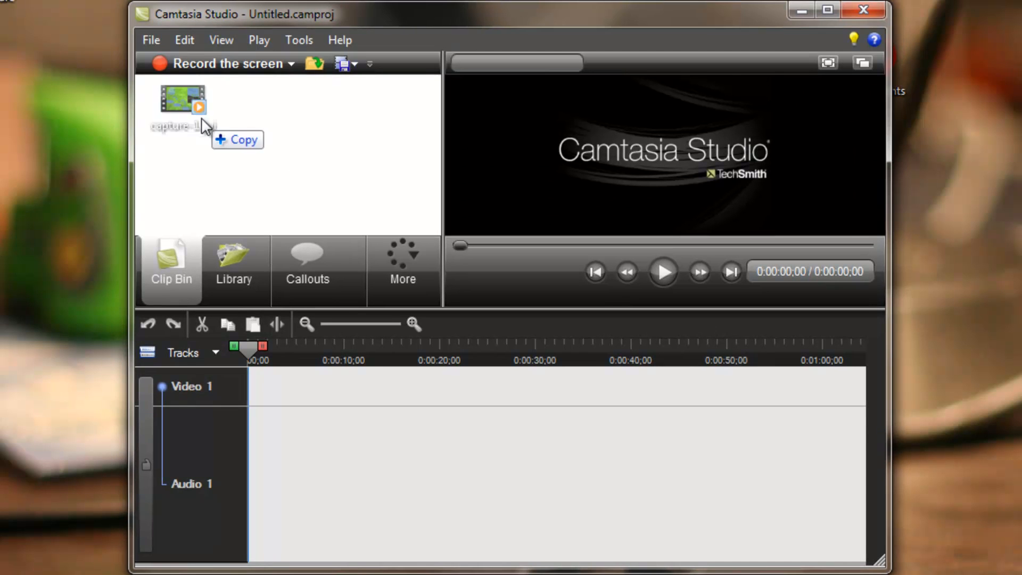
left_click_drag(202, 117, 204, 120)
left_click(208, 149)
left_click(320, 168)
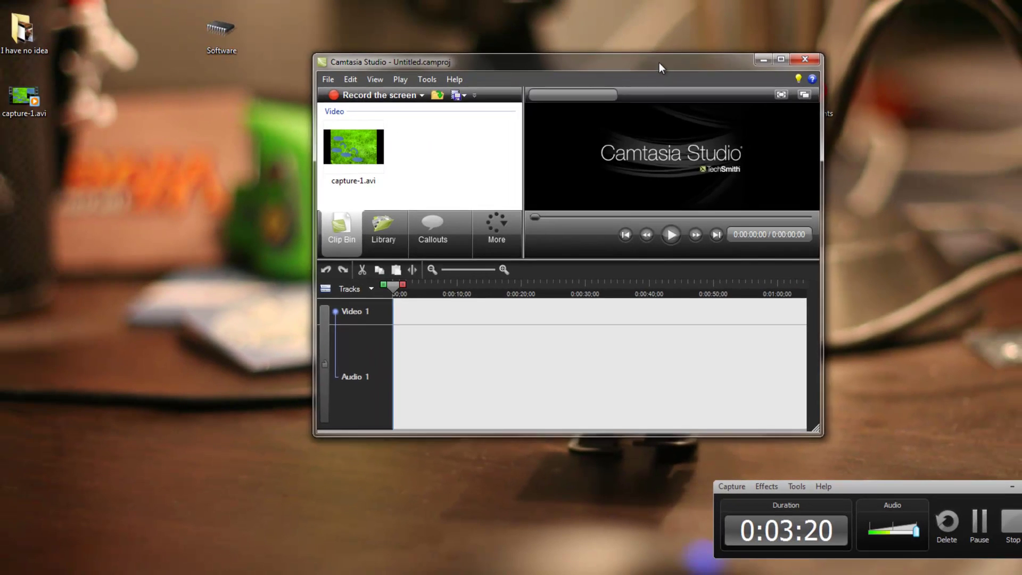
Browse Projects > Krismerful > Naga Tank, add The NAGA Tank.mp4 to the Clip Bin and maximize Camtasia.
left_click_drag(658, 63, 891, 65)
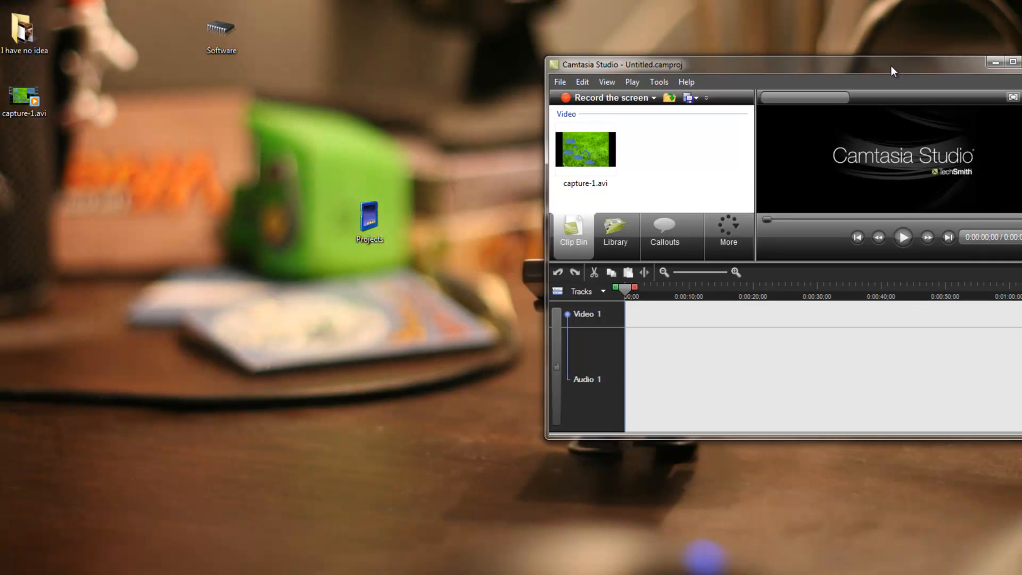
double_click(363, 217)
left_click_drag(563, 136, 277, 143)
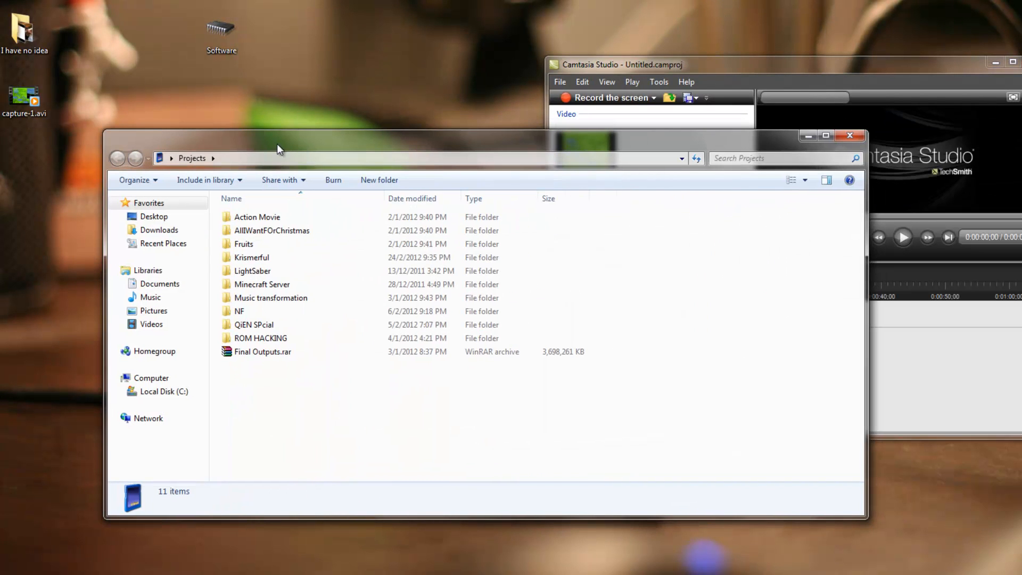
double_click(257, 257)
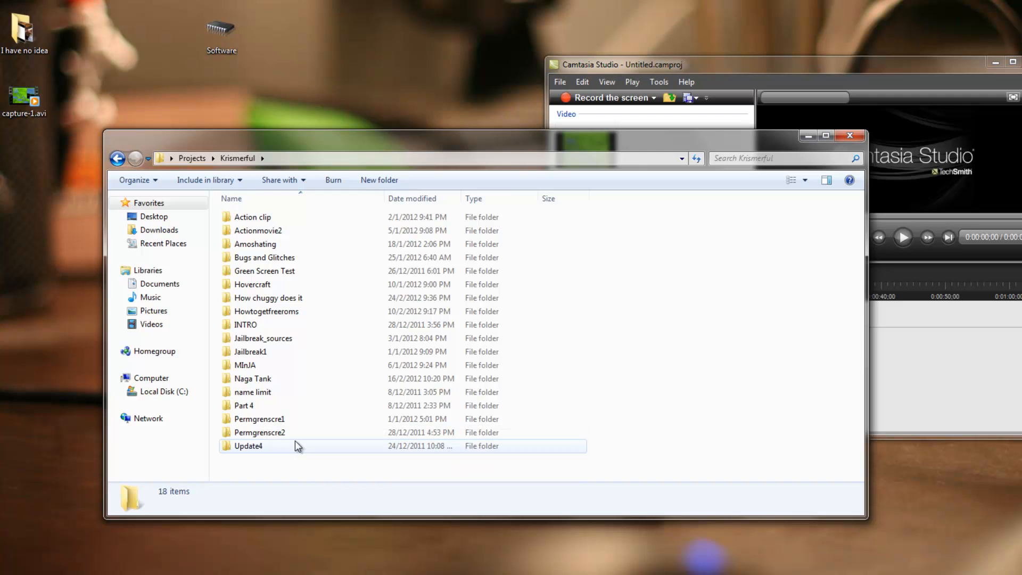
double_click(273, 378)
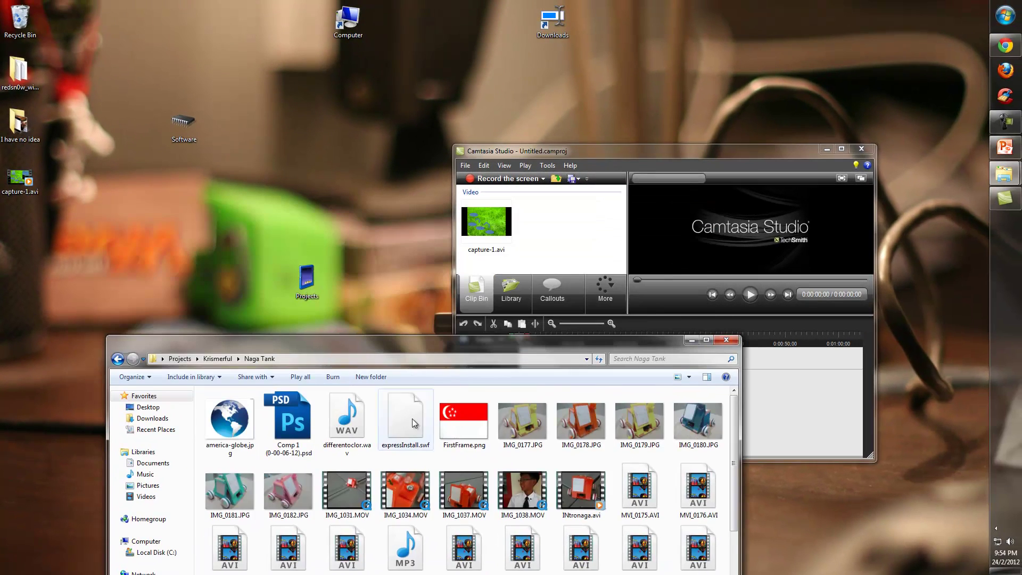
scroll(412, 424, "down", 3)
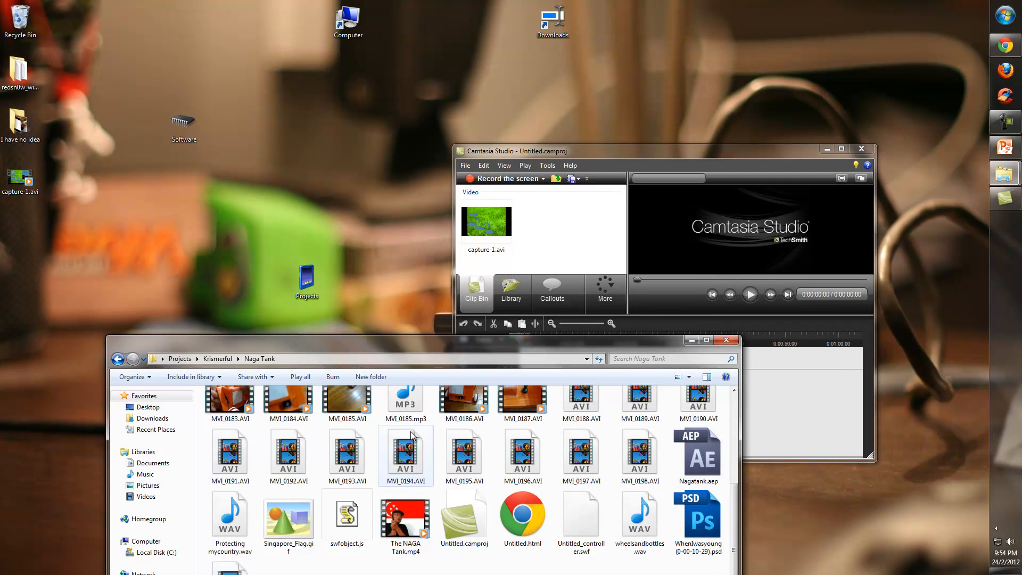
left_click_drag(405, 517, 565, 248)
left_click(725, 341)
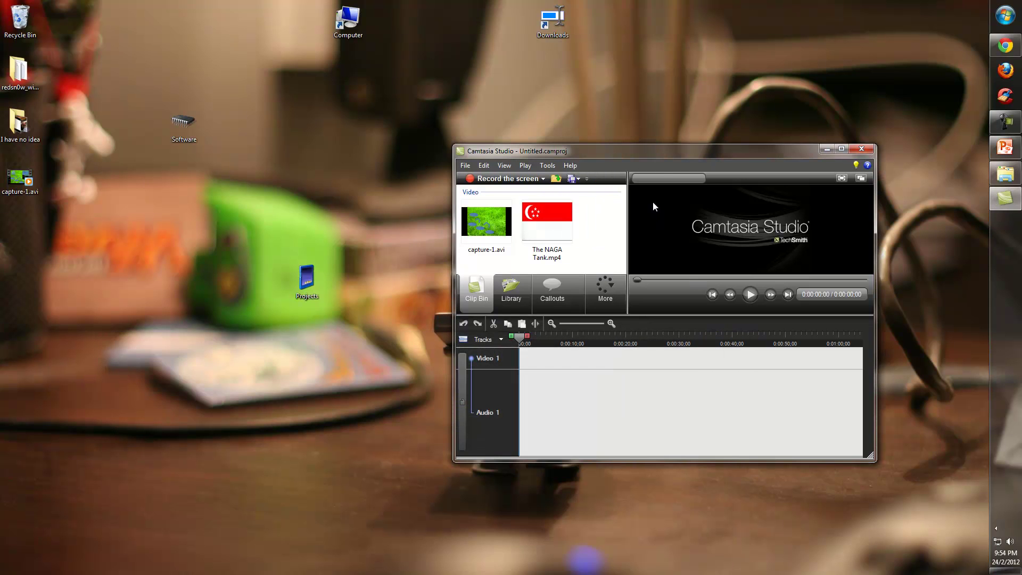
double_click(654, 150)
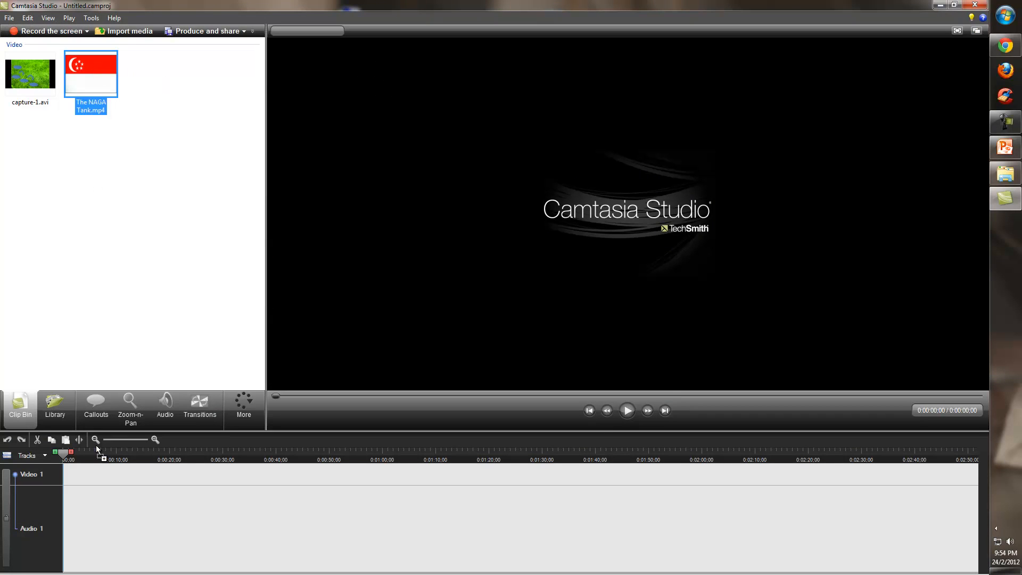
Place The NAGA Tank.mp4 on the Video 1 track with 640 x 480 editing dimensions.
left_click_drag(91, 76, 97, 476)
left_click(499, 303)
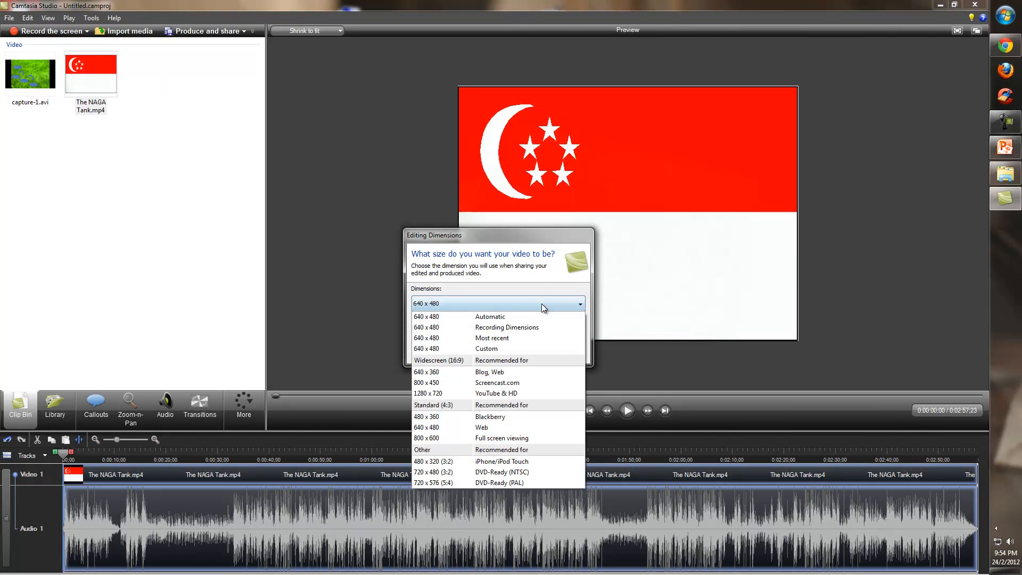
left_click(498, 303)
left_click(521, 354)
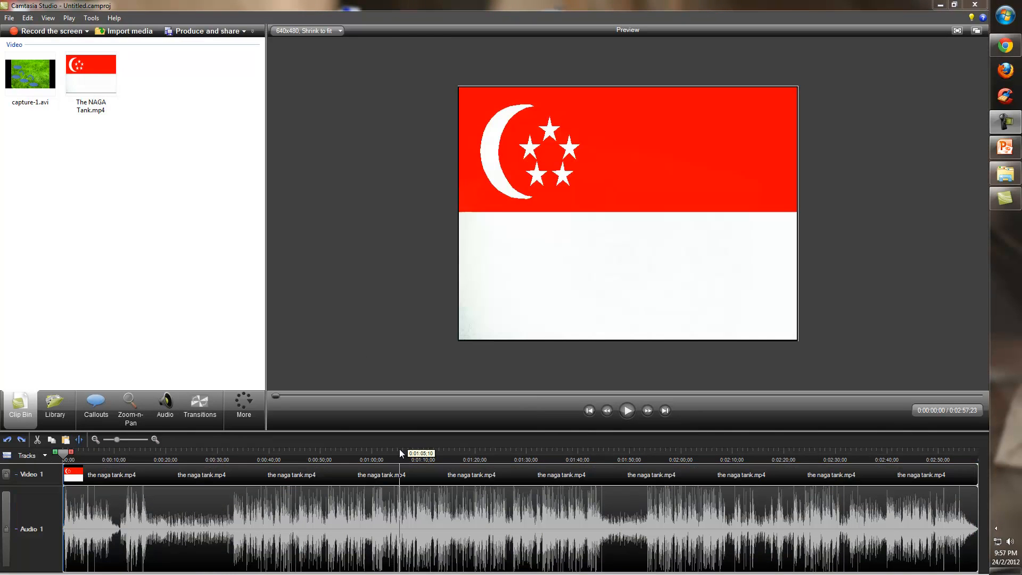
Scrub playback to about 0:00:55 and bring up the Add to options for capture-1.avi.
left_click(399, 453)
left_click_drag(394, 454, 340, 456)
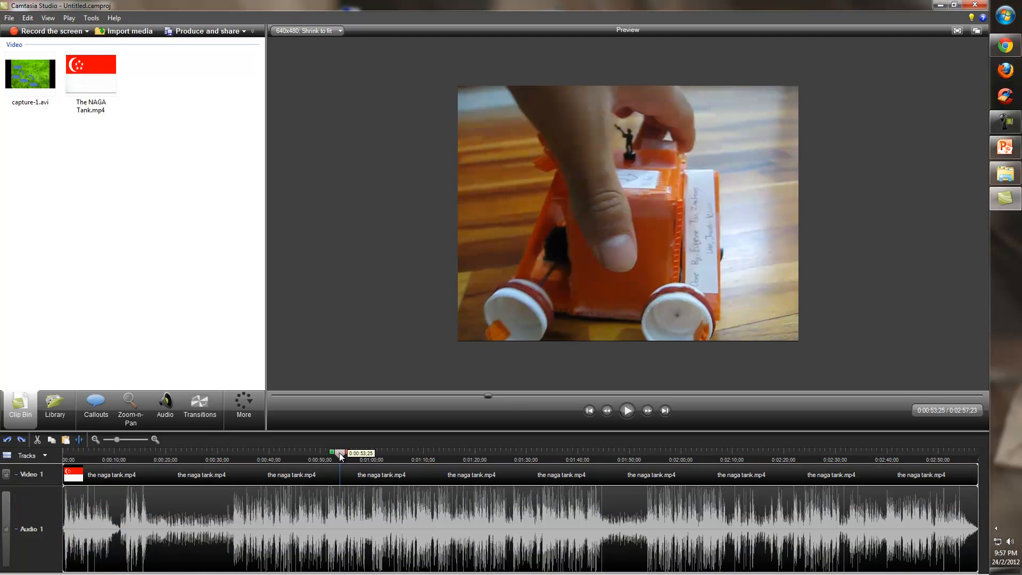
left_click(27, 75)
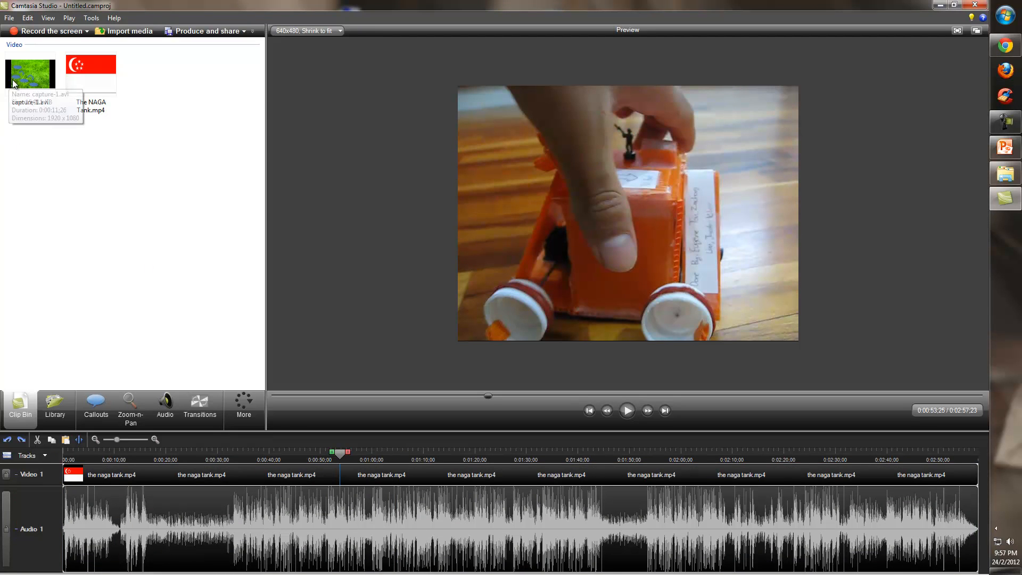
right_click(40, 109)
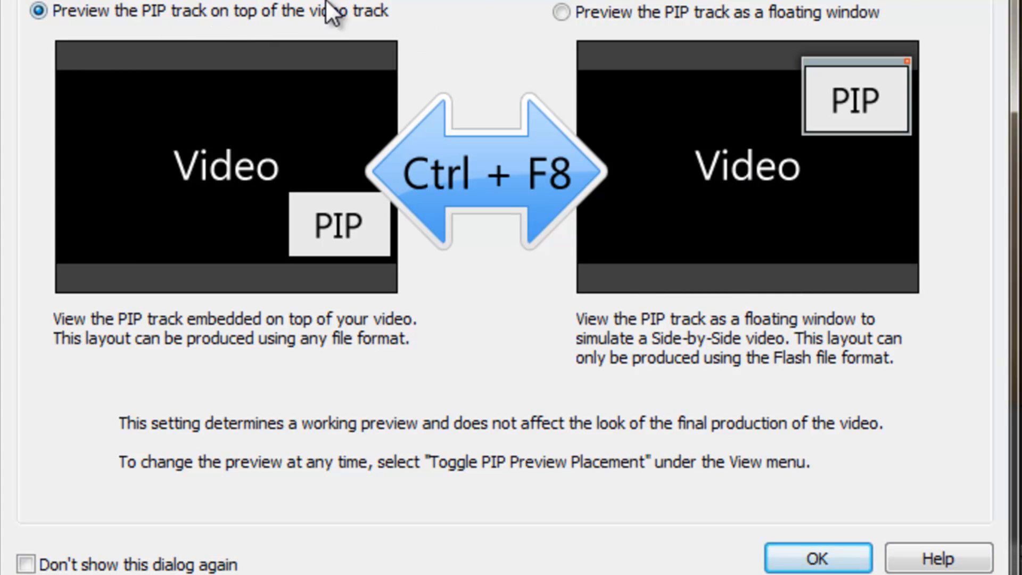
Confirm the PIP preview and drag the grass clip overlay up and down to position it in the frame.
left_click(818, 558)
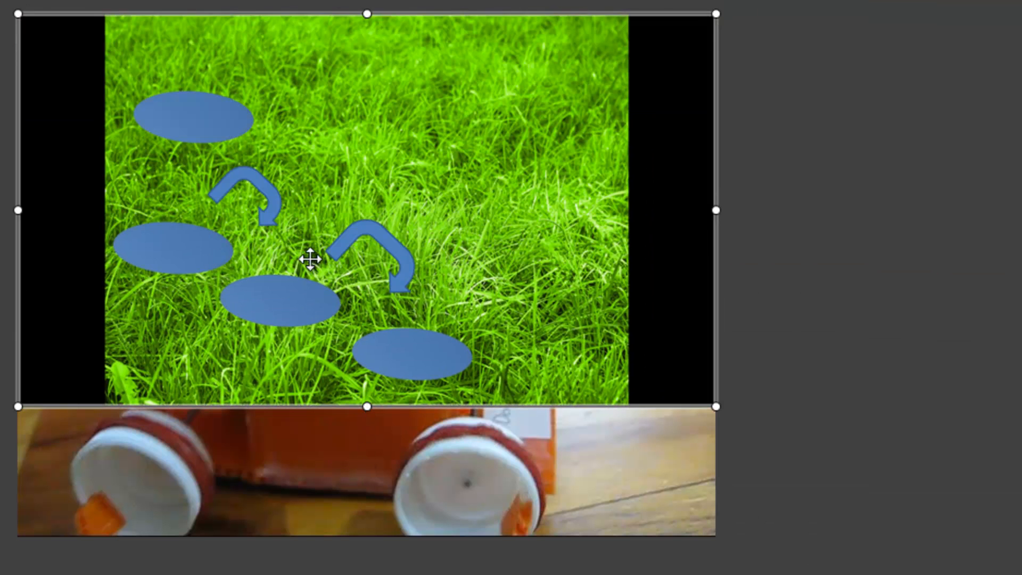
left_click_drag(313, 255, 310, 317)
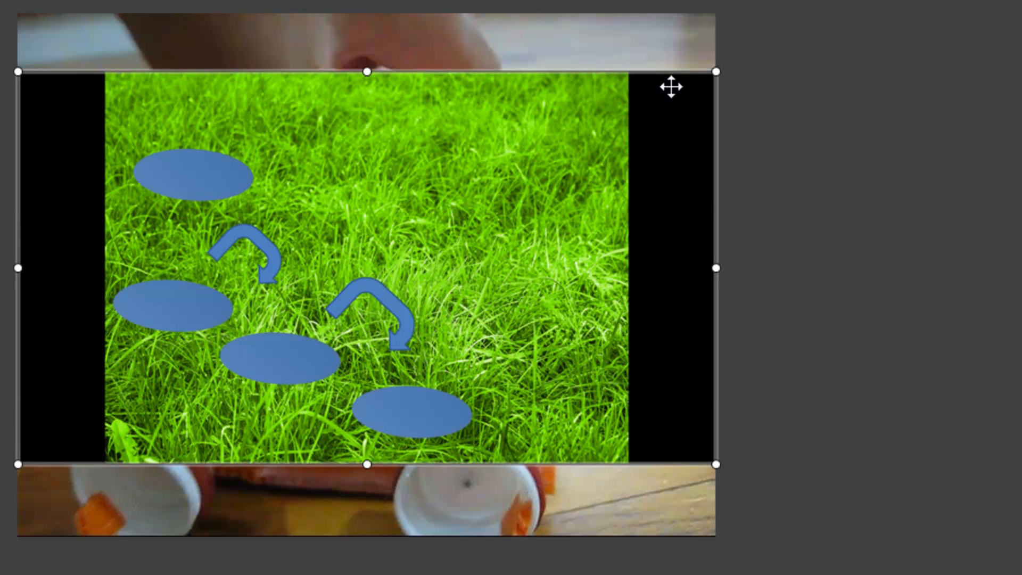
left_click_drag(136, 218, 134, 163)
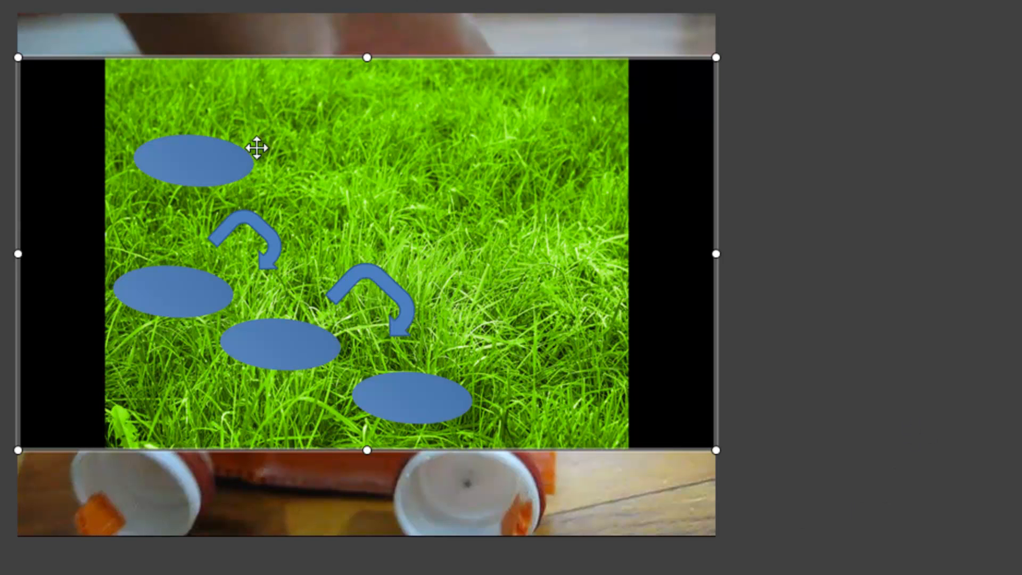
mouse_move(260, 149)
left_mouse_down()
mouse_move(260, 193)
mouse_move(255, 152)
left_mouse_up()
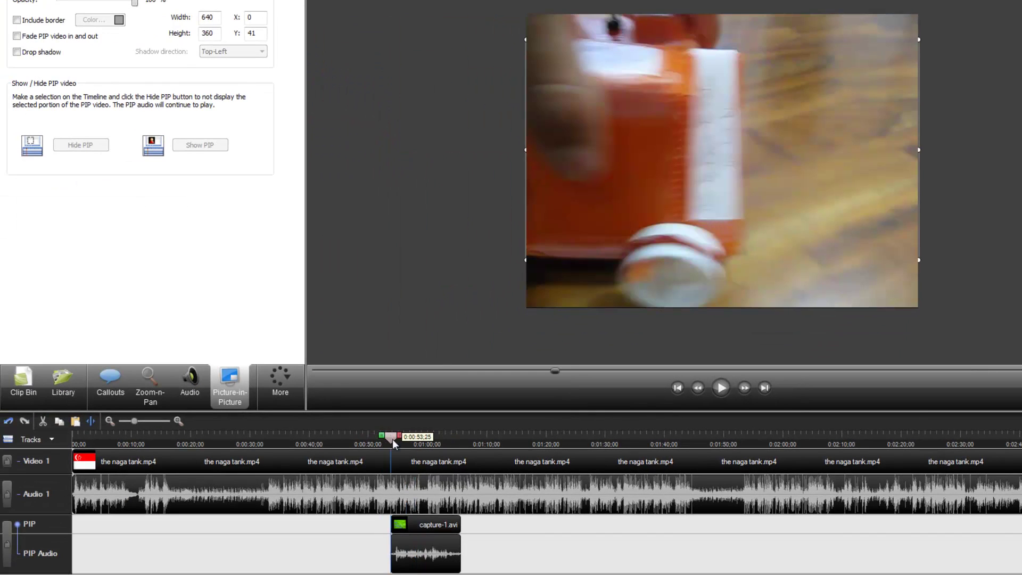
Move the playhead to about 0:00:57 and return to the Clip Bin.
left_click_drag(392, 439, 476, 437)
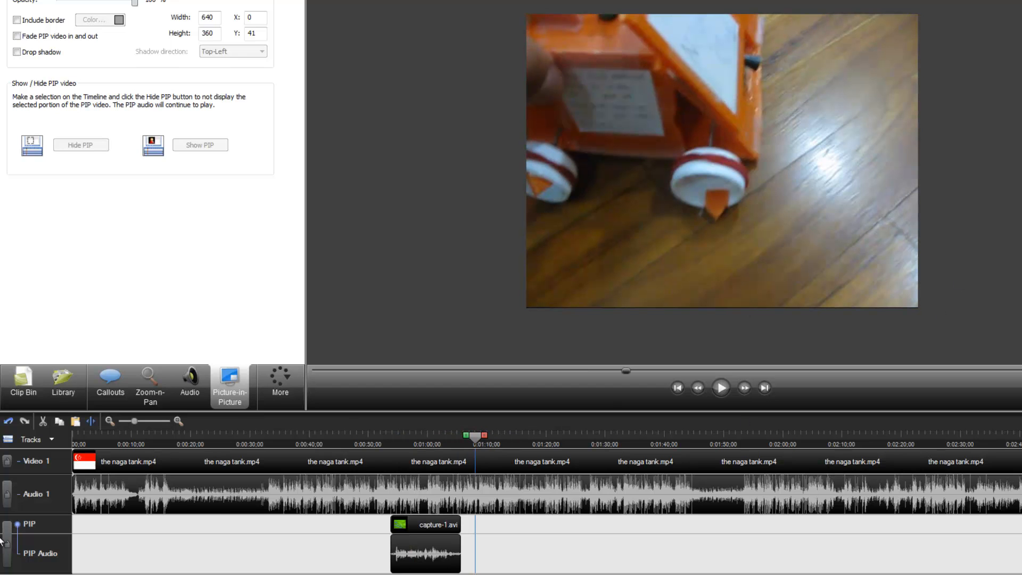
left_click(24, 379)
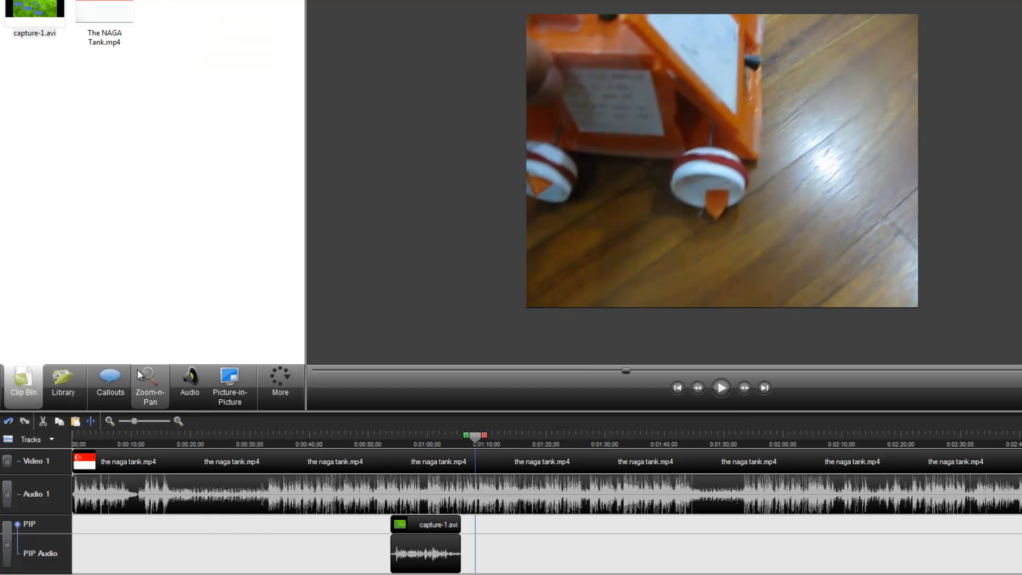